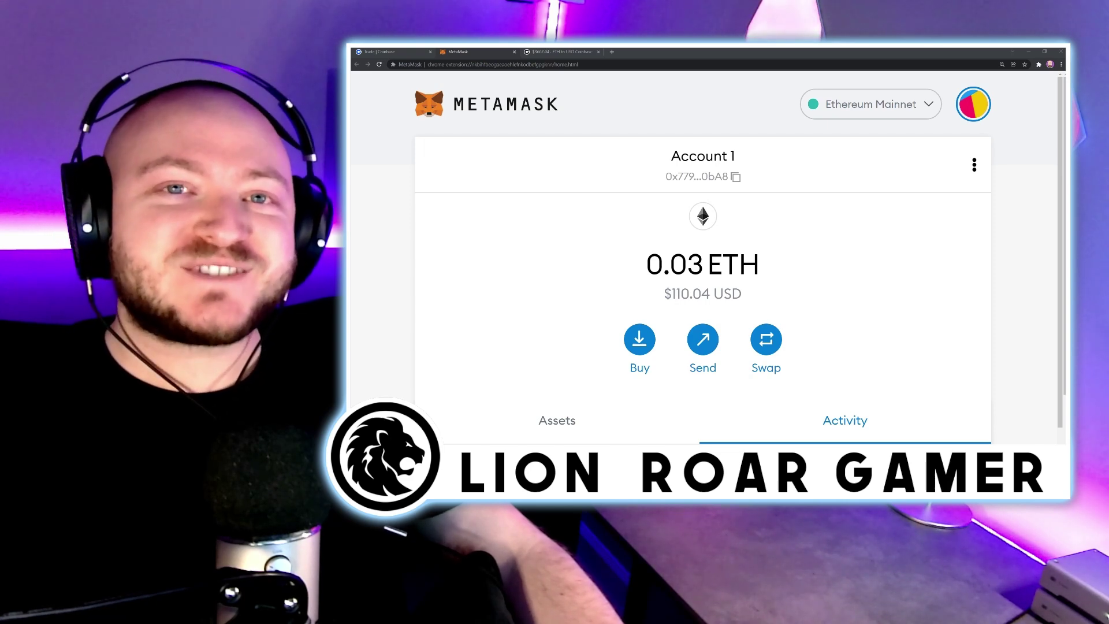
- Note MetaMask's 0.03 ETH balance on Account 1, then switch to the Coinbase Trade page
left_click(386, 52)
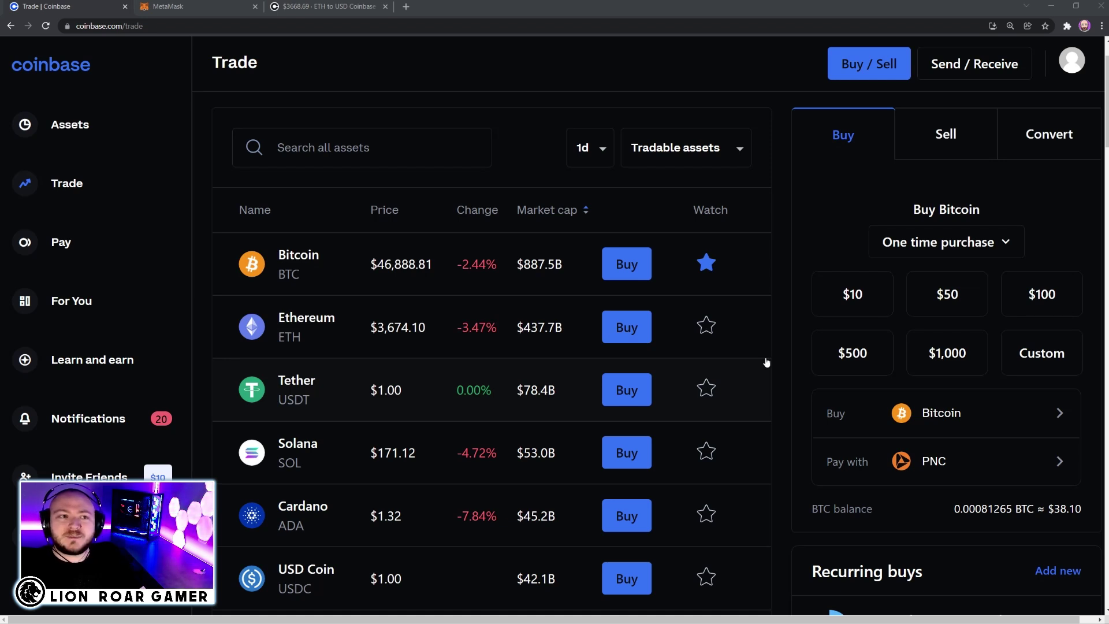
- Copy the MetaMask Account 1 address to the clipboard and return to Coinbase Trade
left_click(169, 6)
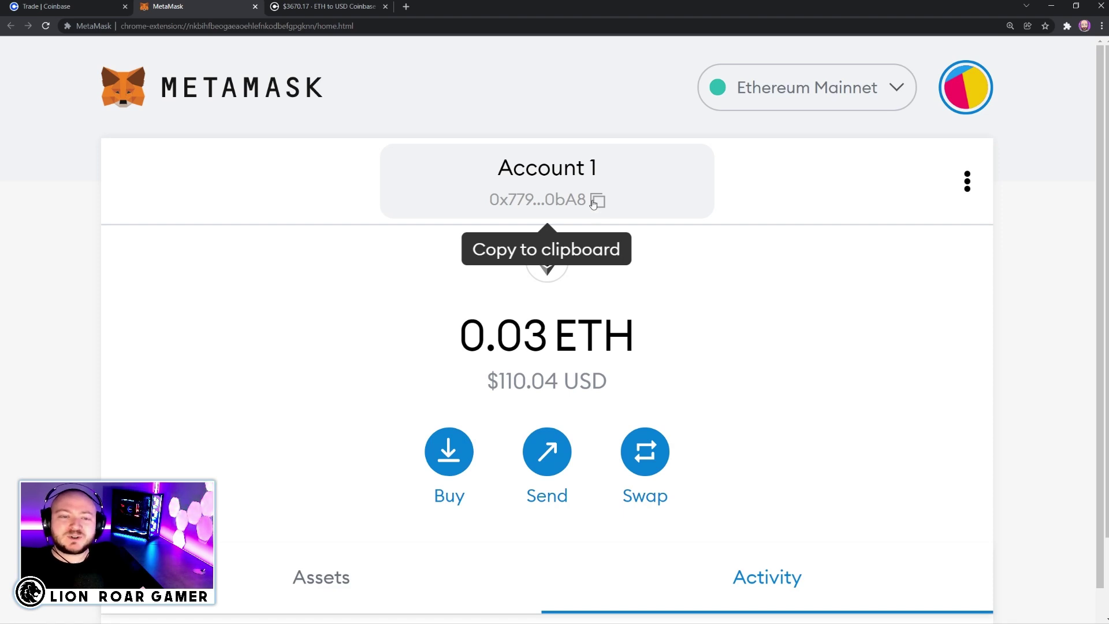
left_click(595, 201)
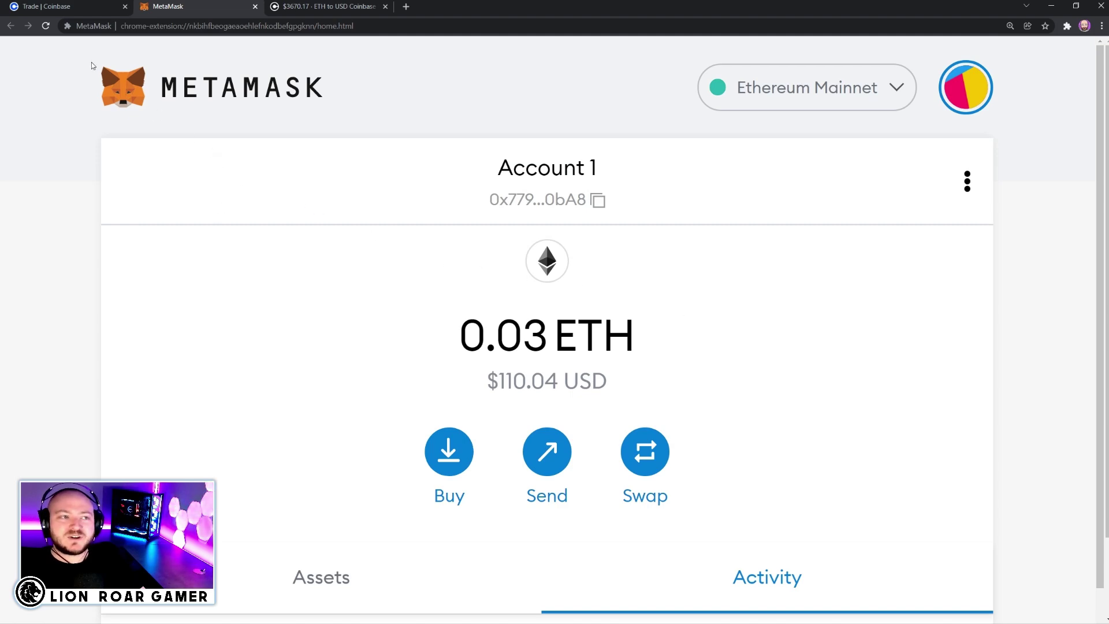
left_click(52, 7)
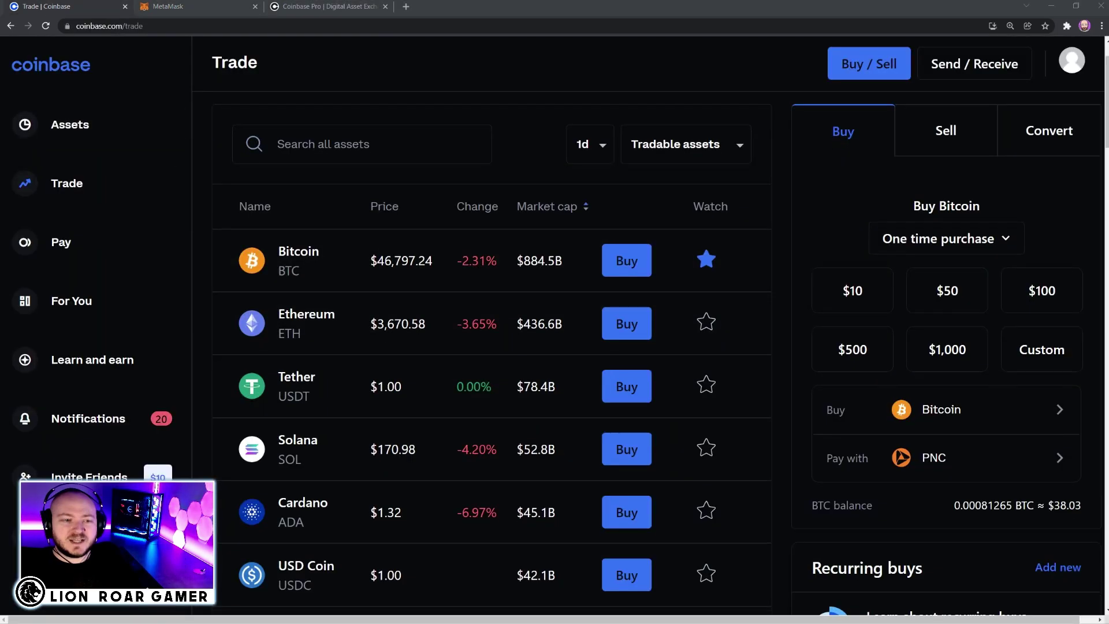
- On Coinbase's Ethereum wallet, draft a $100 send to the pasted MetaMask address
left_click(327, 317)
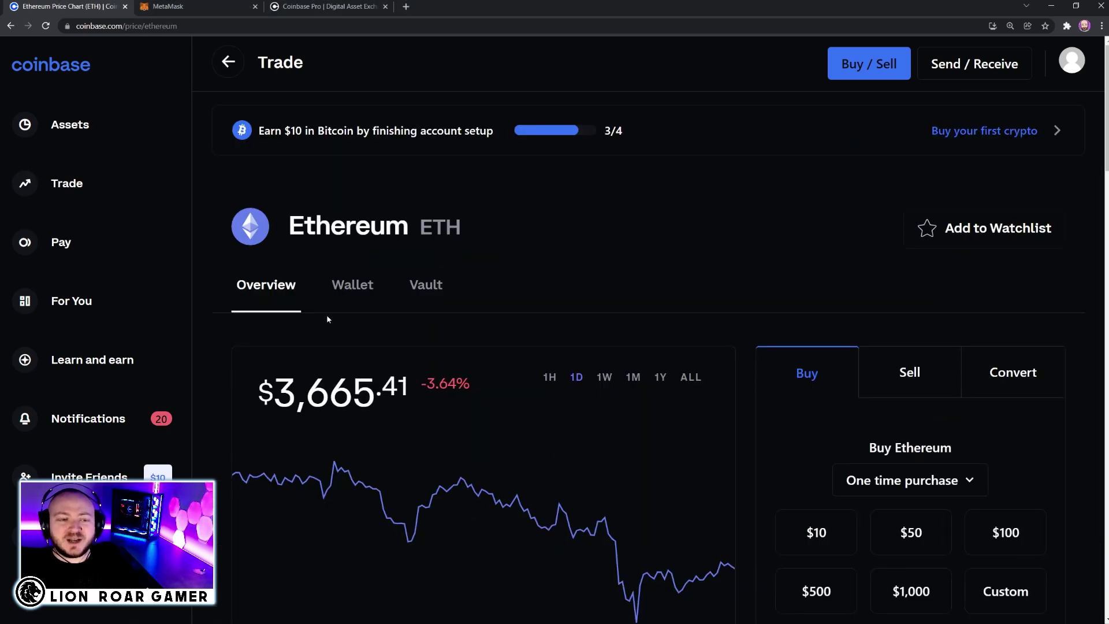
left_click(363, 294)
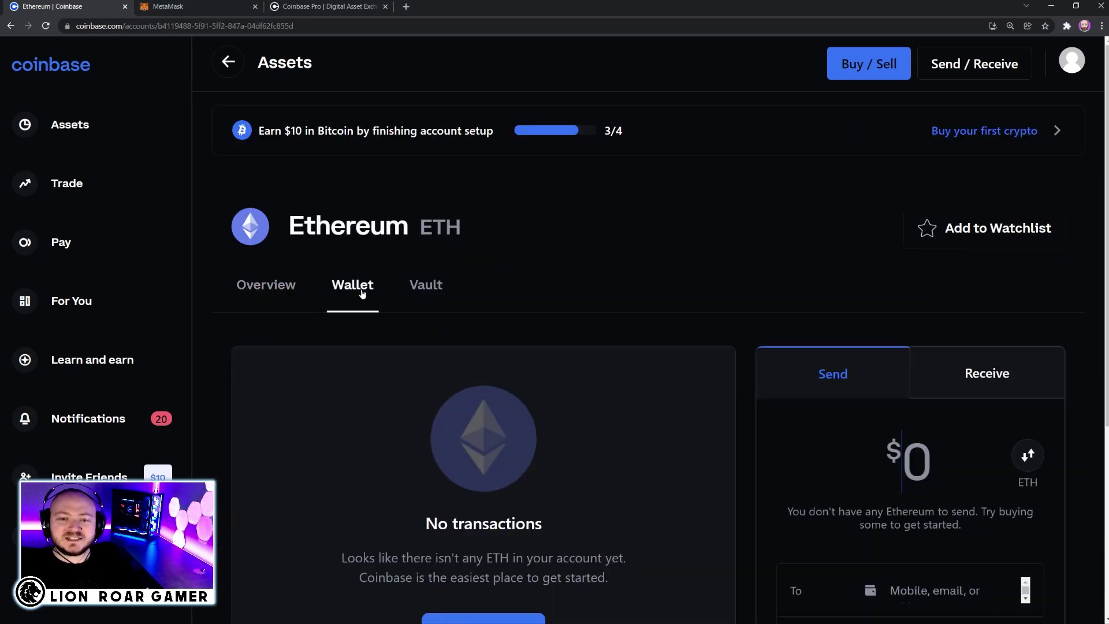
scroll(720, 389, "down", 1)
scroll(720, 389, "down", 1)
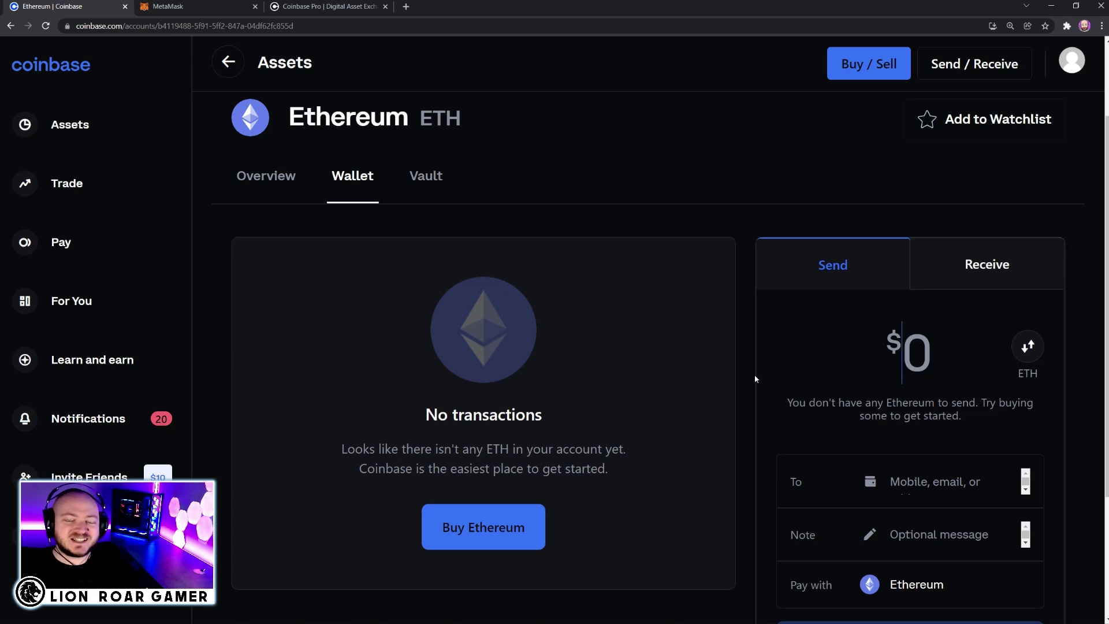
type("100")
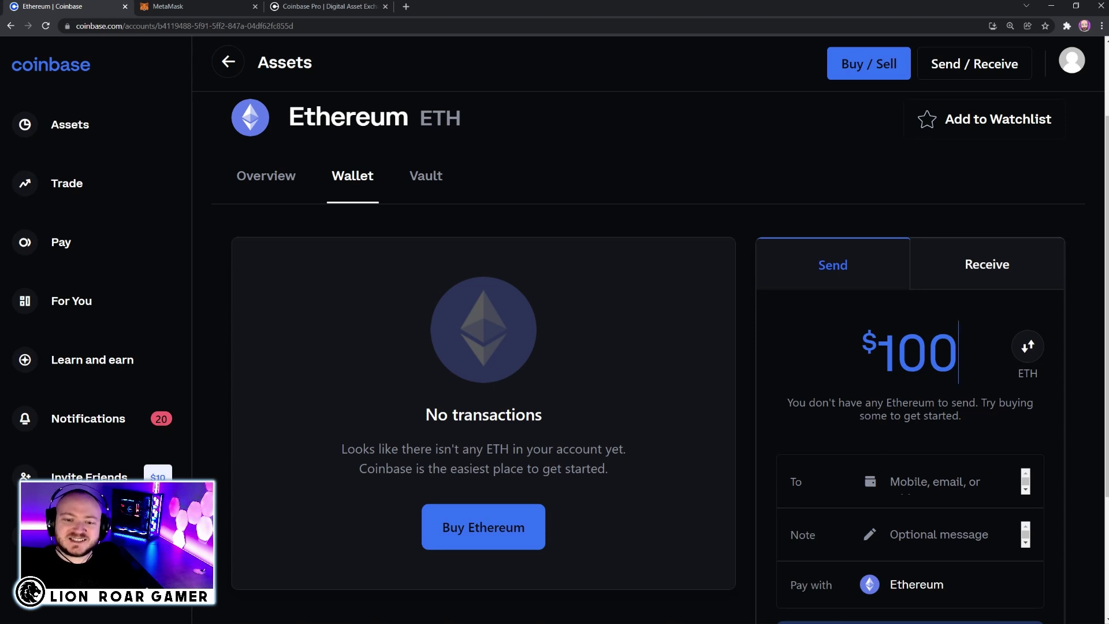
left_click(890, 481)
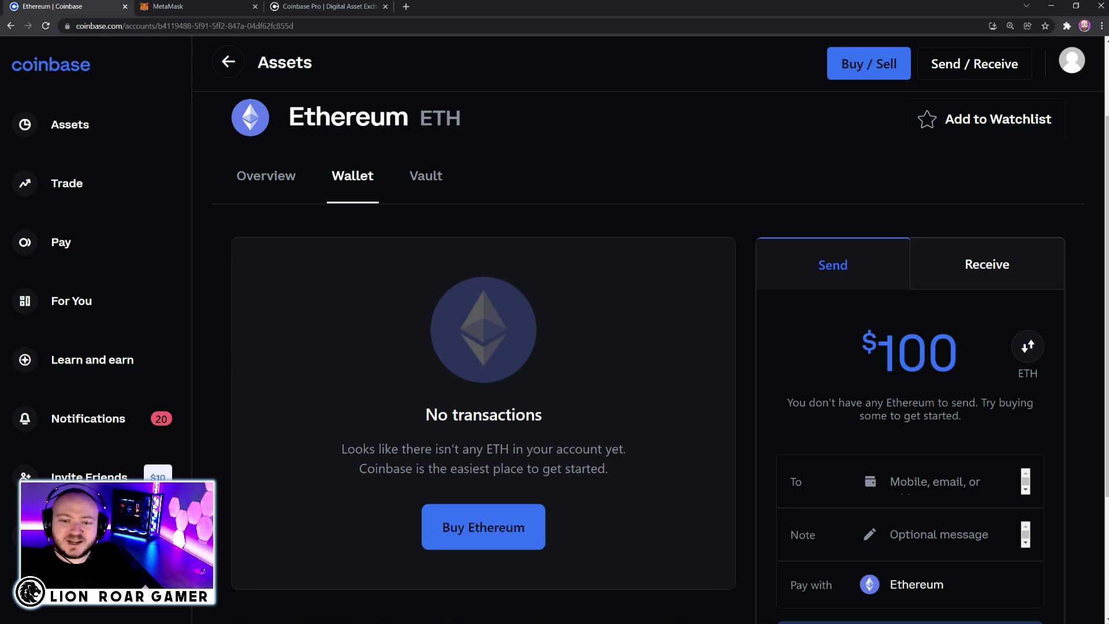
key("ctrl+v")
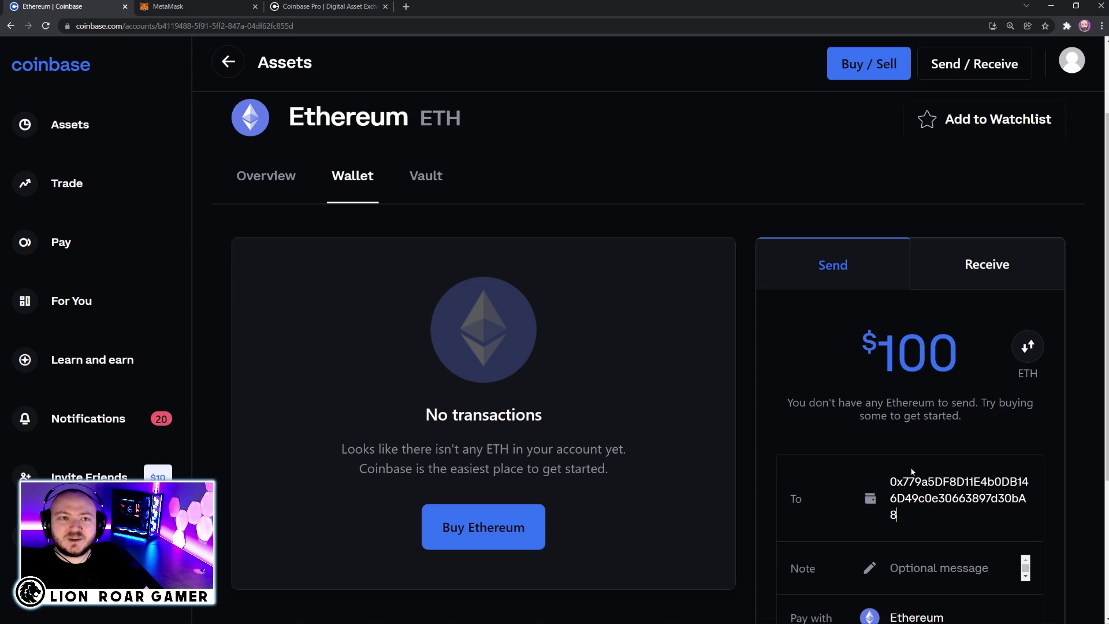
scroll(1017, 486, "down", 1)
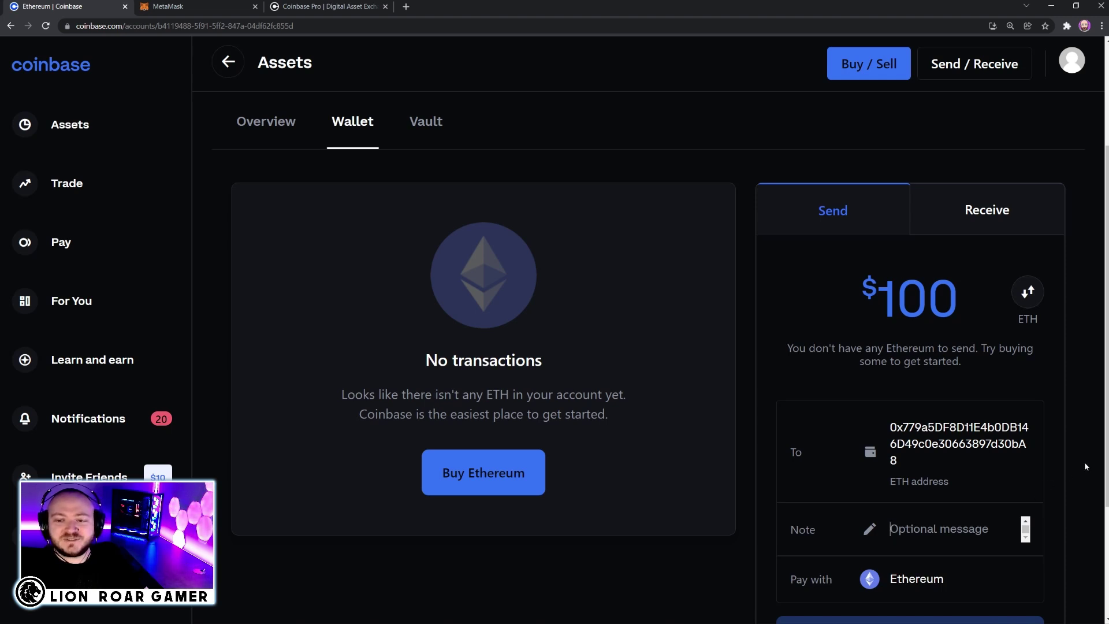
scroll(1083, 462, "down", 1)
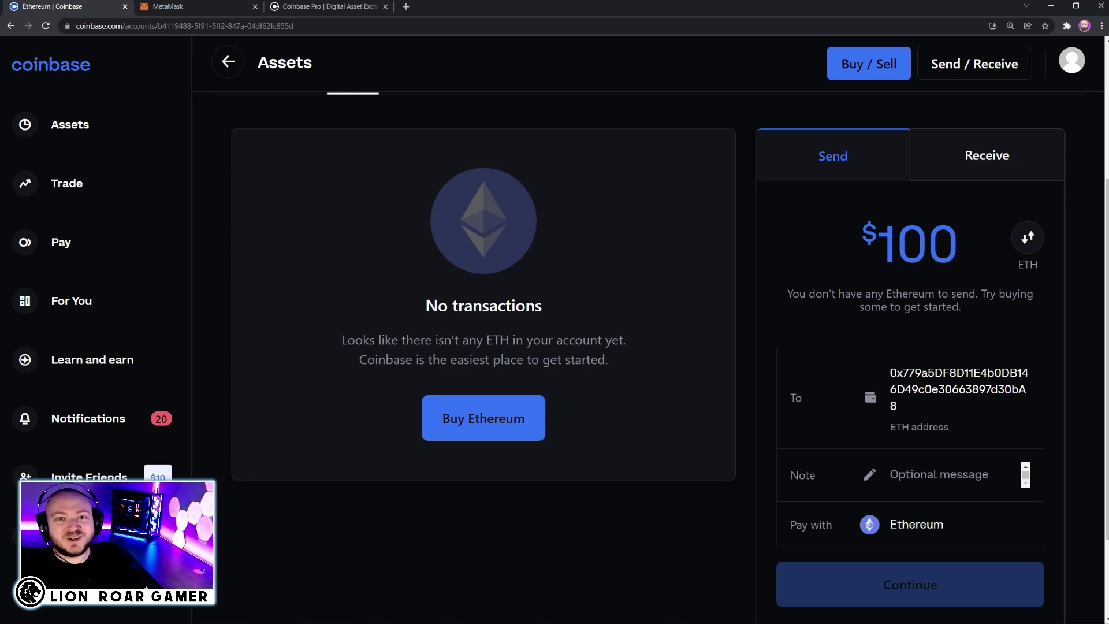
- Go to Coinbase account Settings and show the address book Allowlist
left_click(1072, 72)
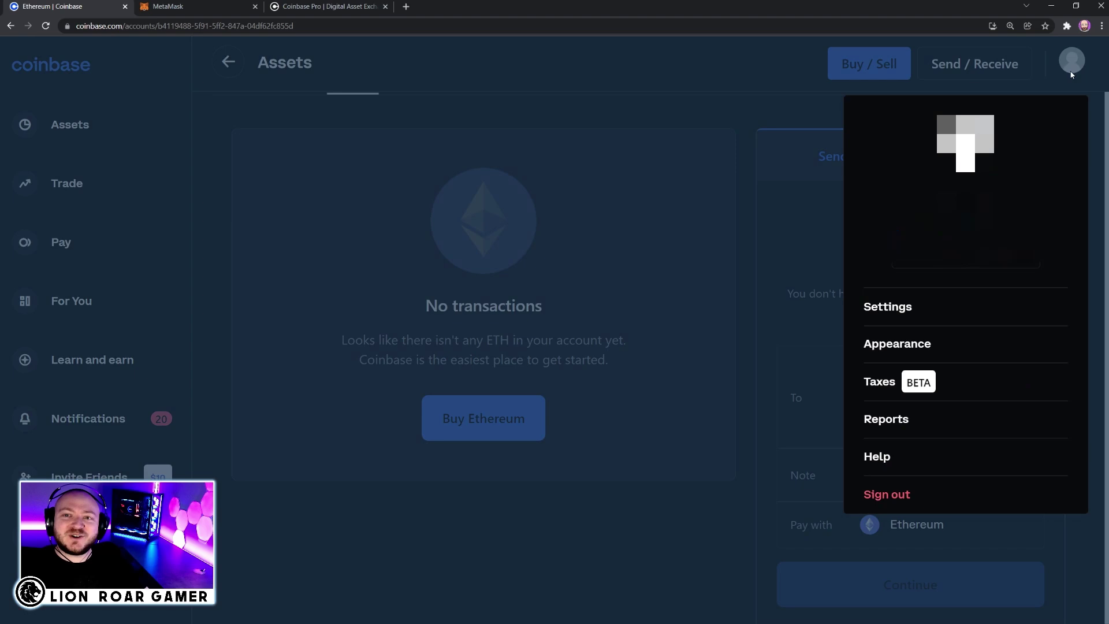
left_click(898, 313)
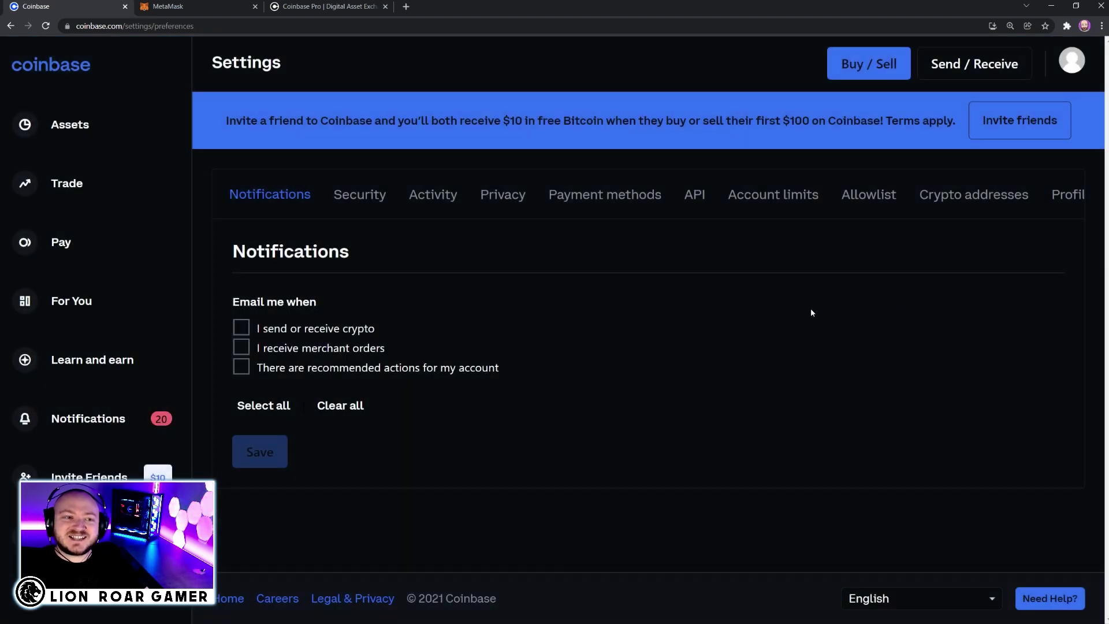
left_click(860, 198)
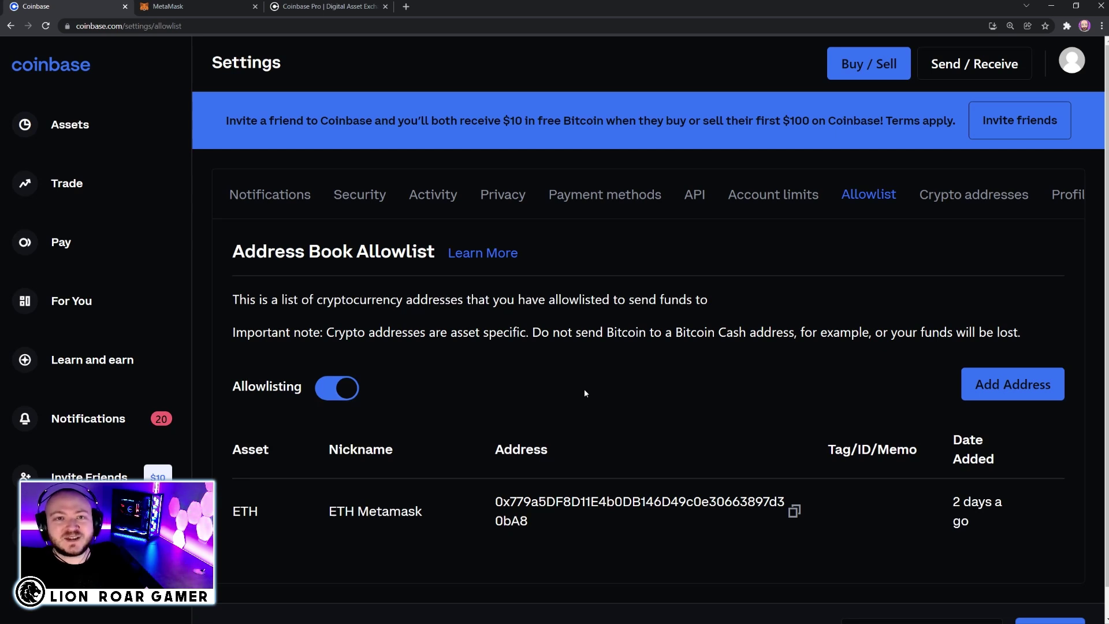
- Fill an ETH allowlist address nicknamed 'ETH WALLET' with the pasted address, then discard it unsaved
left_click(982, 381)
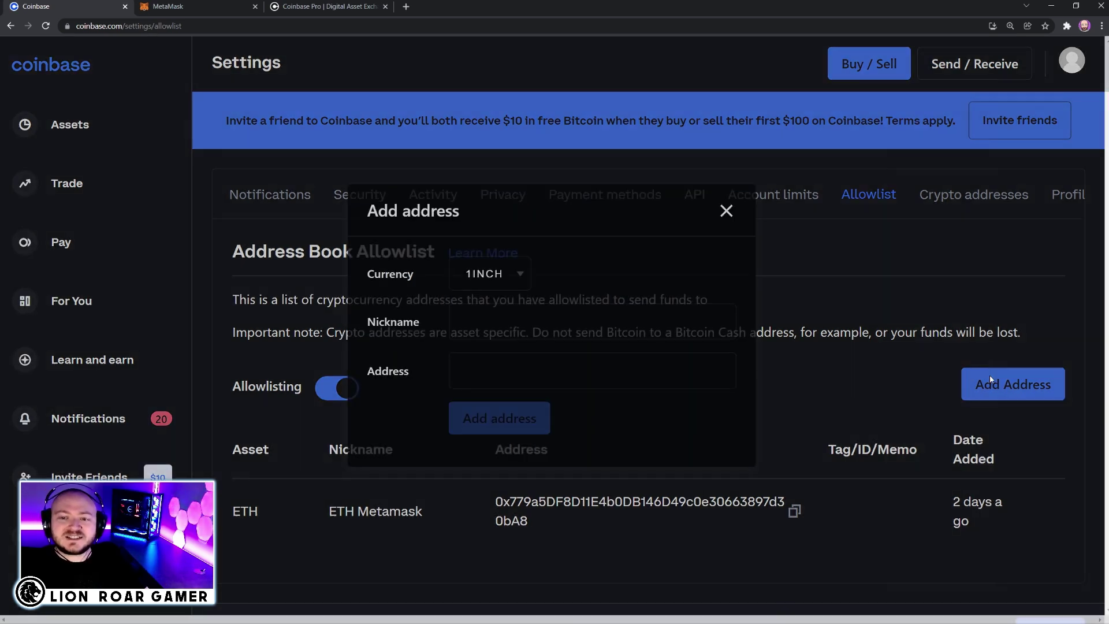
left_click(494, 275)
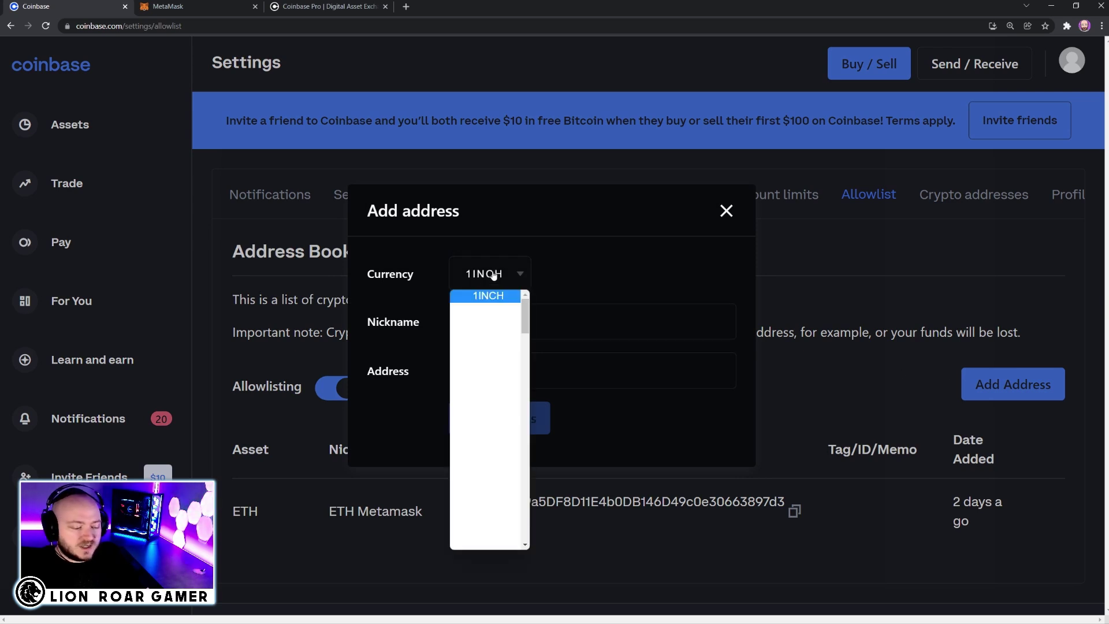
type("eth")
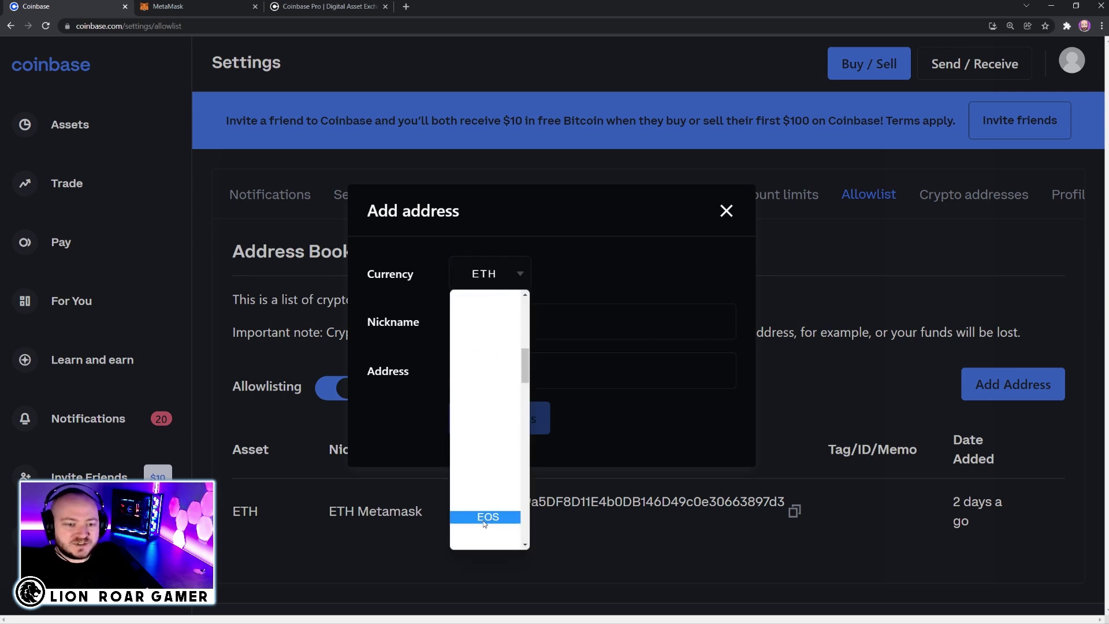
left_click(494, 540)
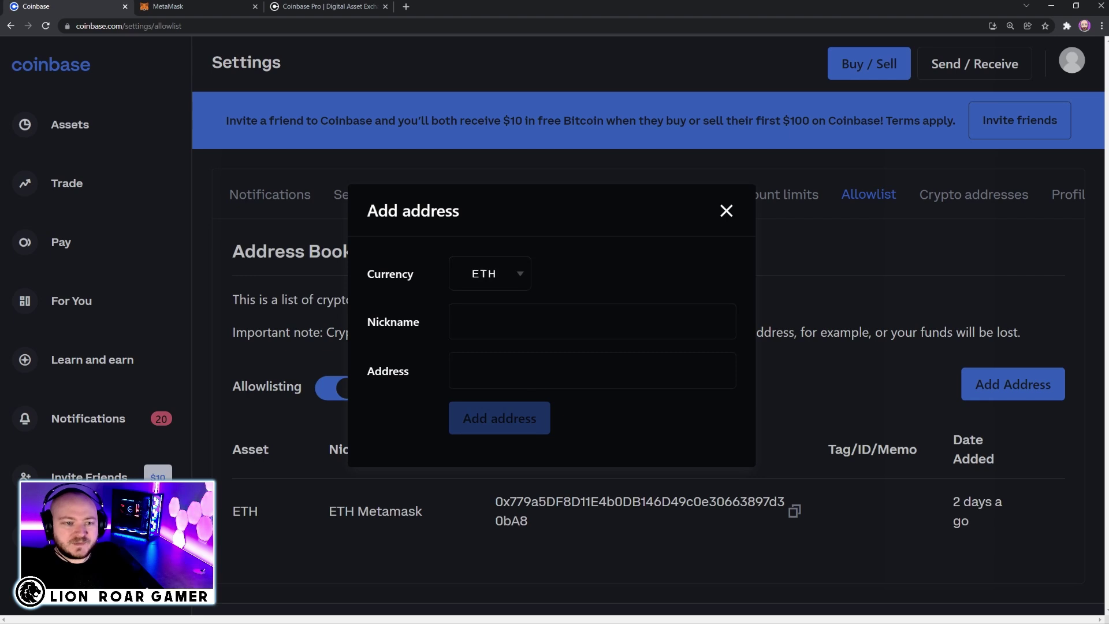
left_click(592, 322)
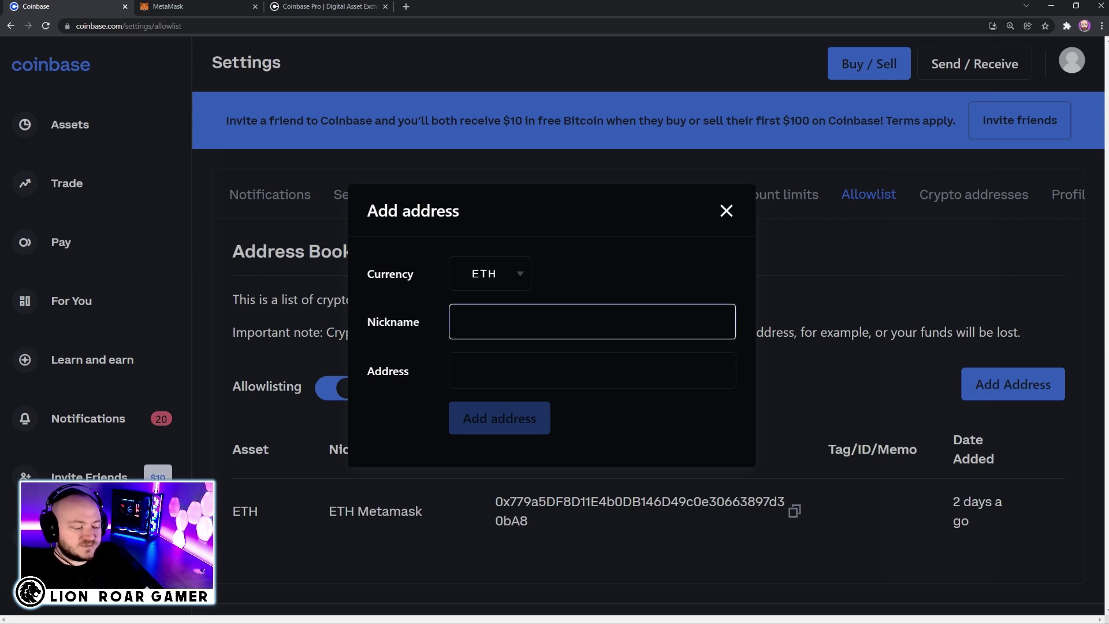
type("ETH WALLET")
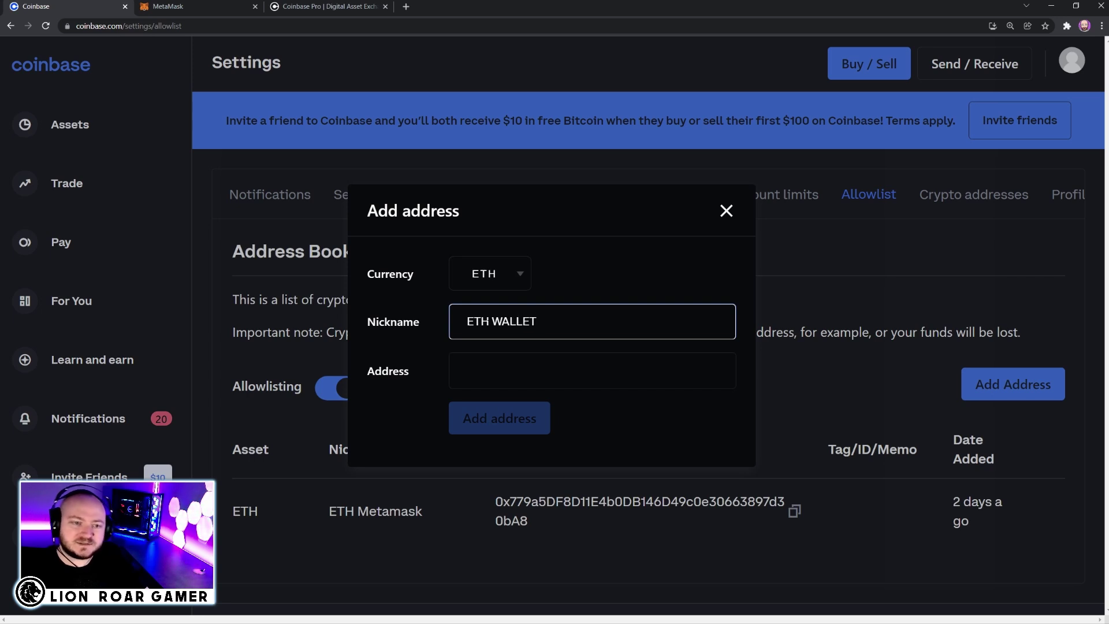
left_click(468, 370)
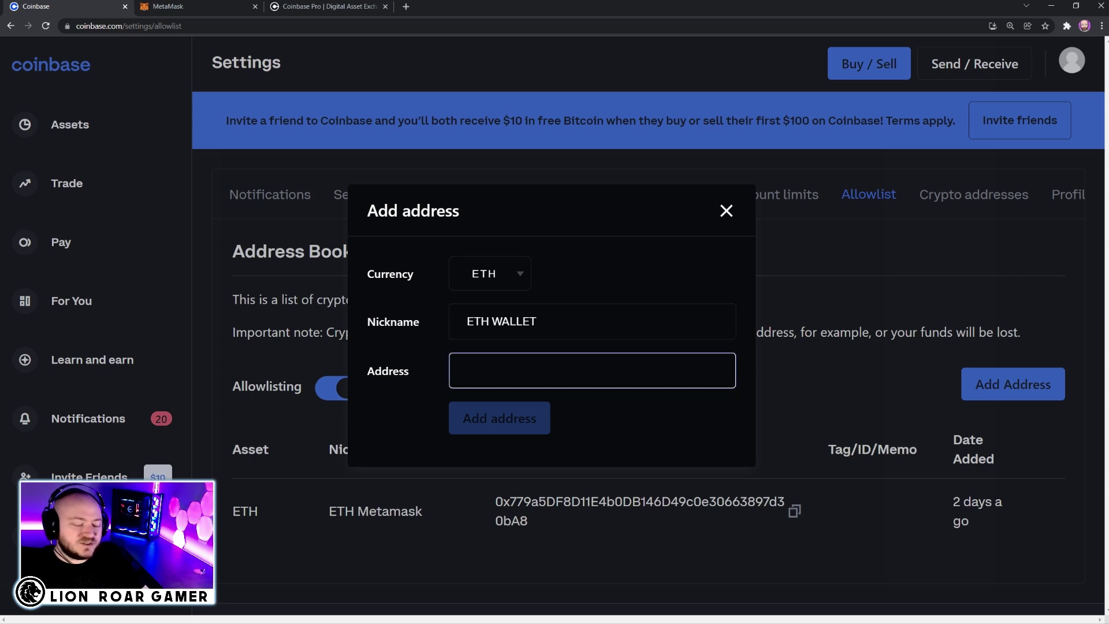
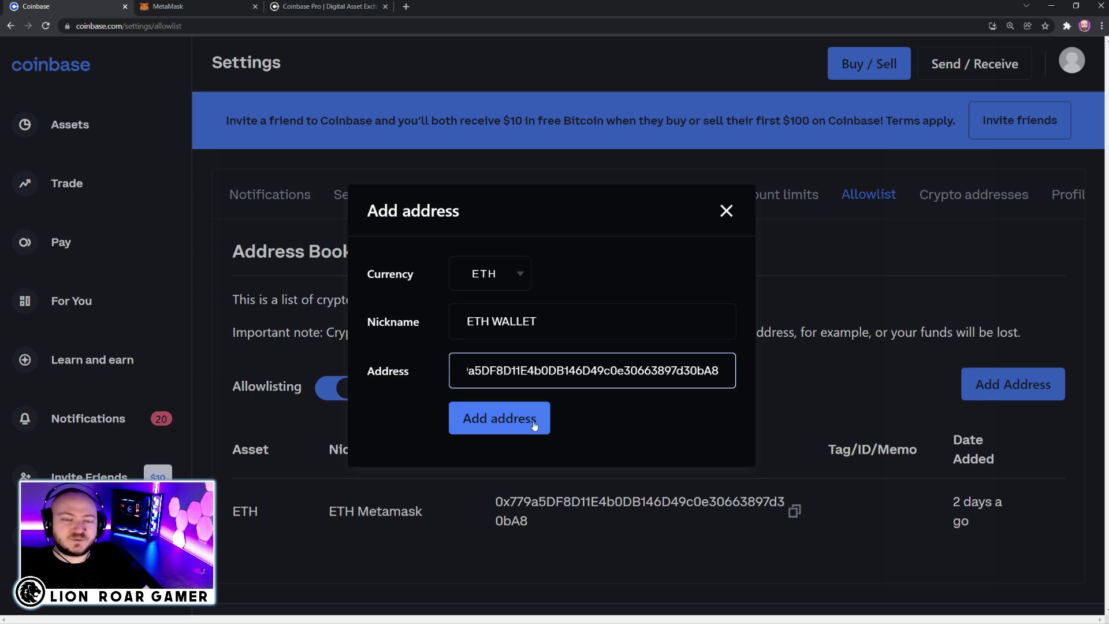
left_click(726, 211)
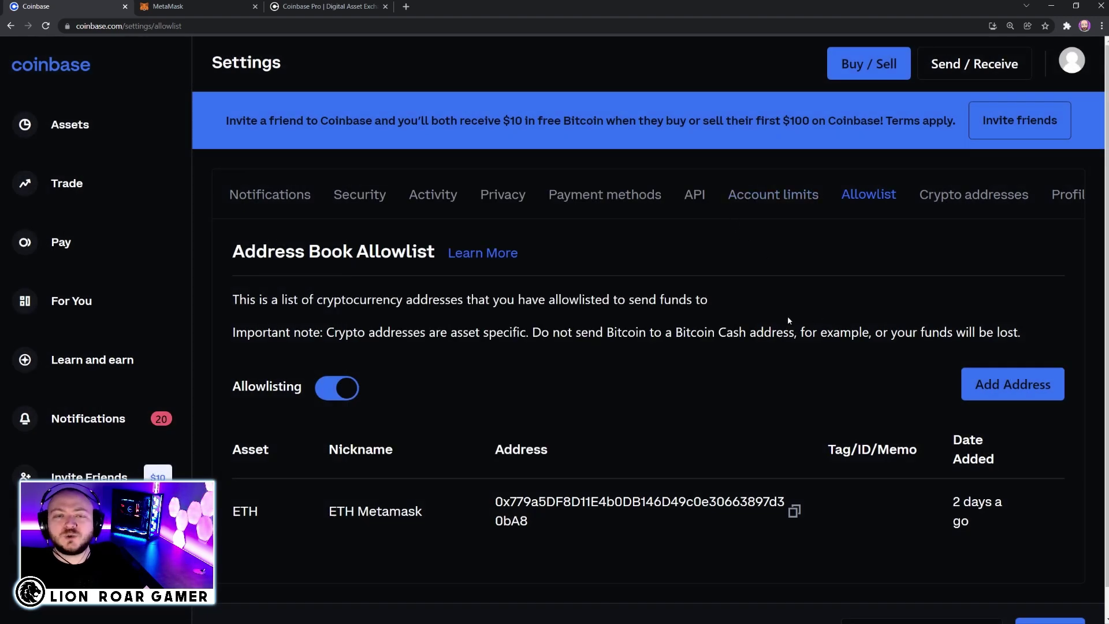
- Confirm MetaMask still shows 0.03 ETH, then go to Coinbase Pro's ETH-USD trade page
left_click(194, 8)
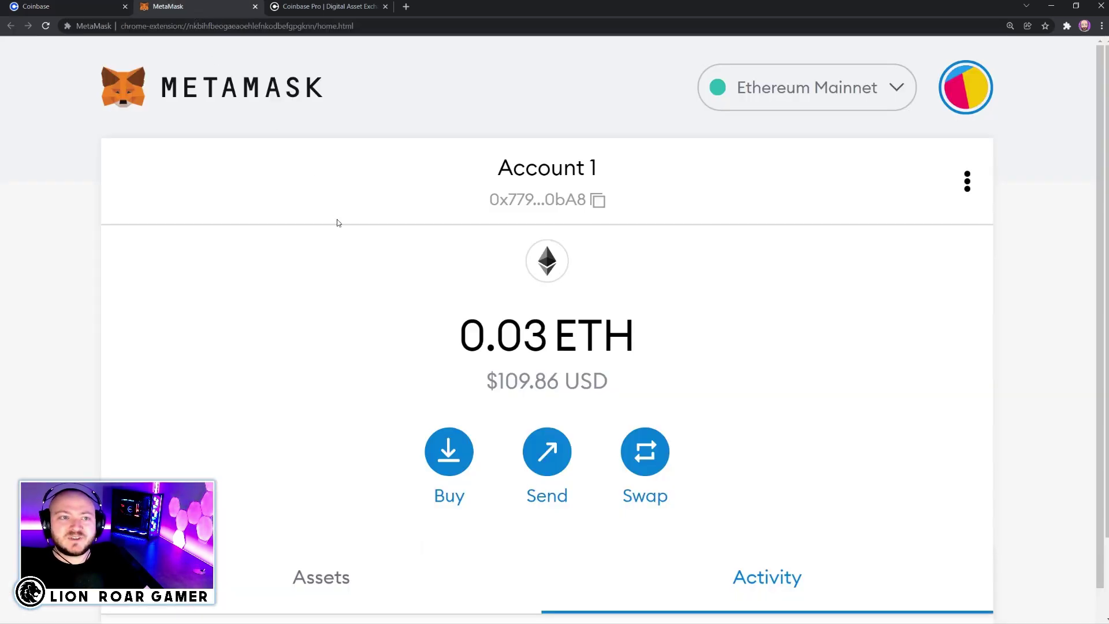
left_click(348, 9)
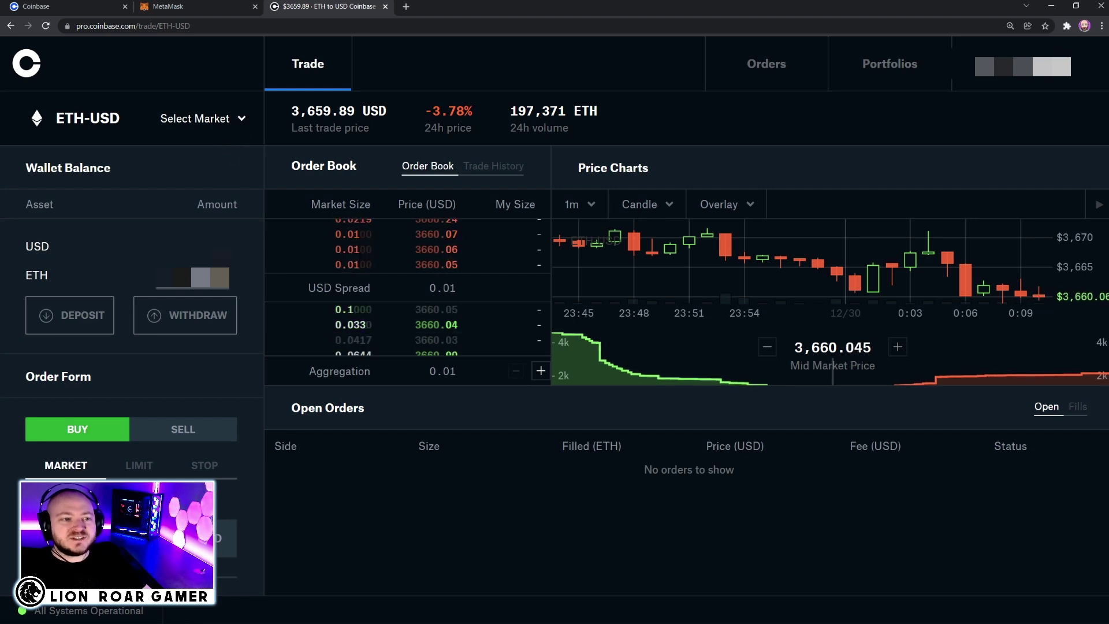
- Fill a Coinbase Pro ETH withdrawal of .14 to the saved ETH Metamask crypto address
left_click(204, 321)
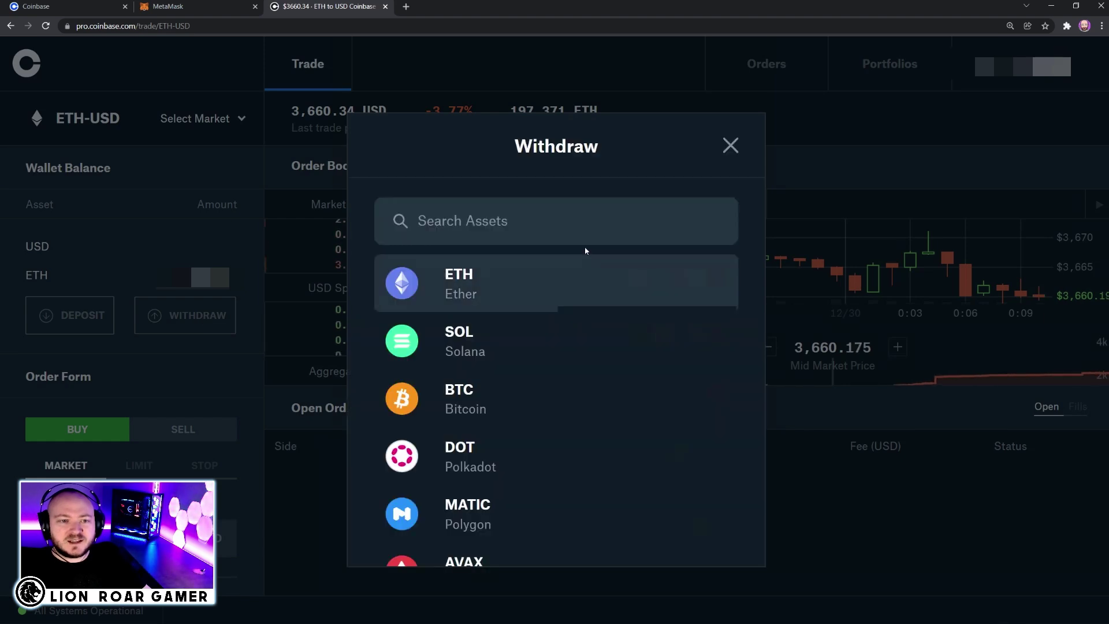
left_click(587, 292)
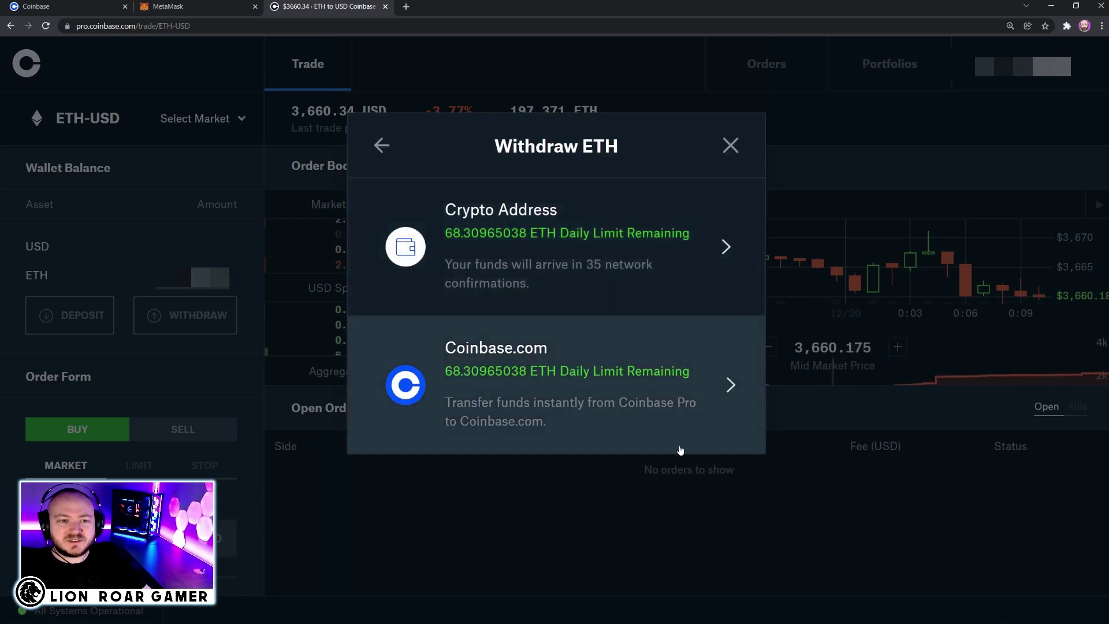
left_click(550, 273)
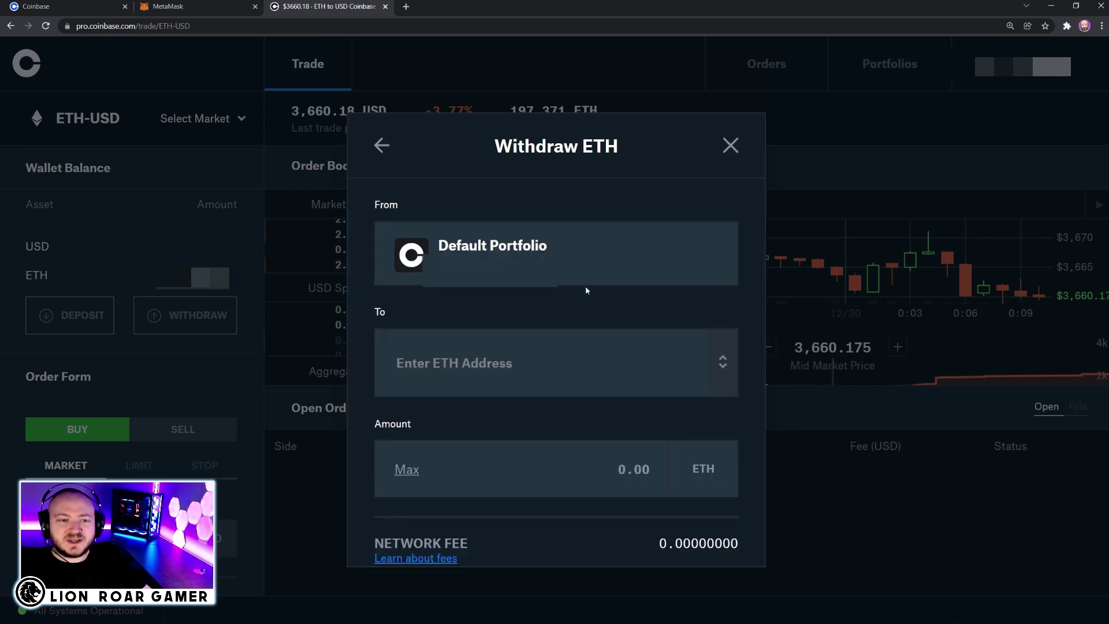
left_click(595, 368)
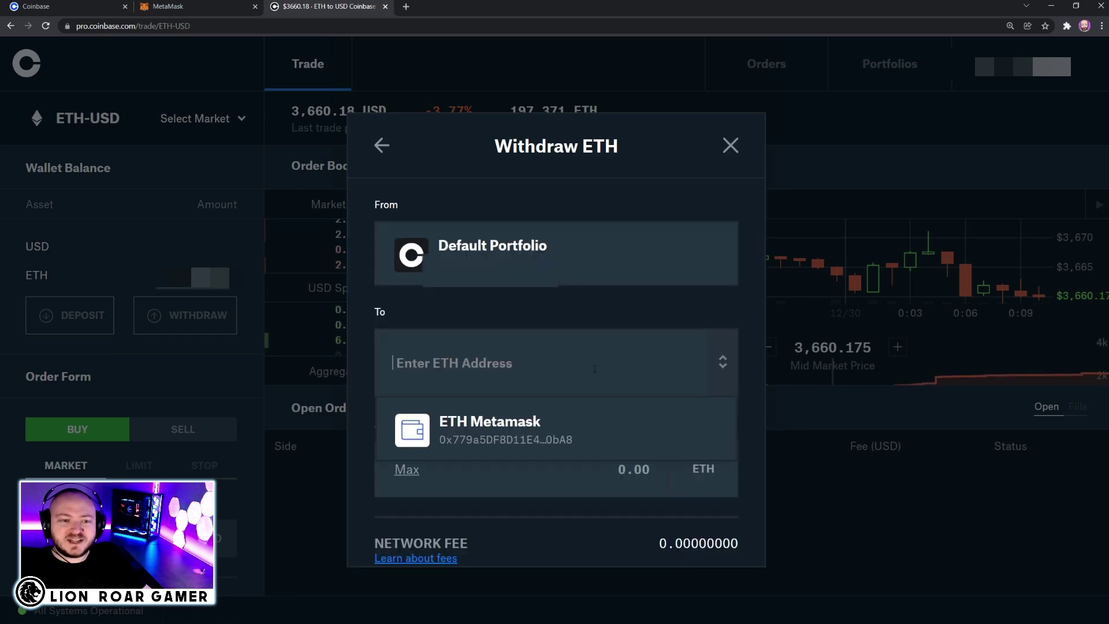
left_click(551, 433)
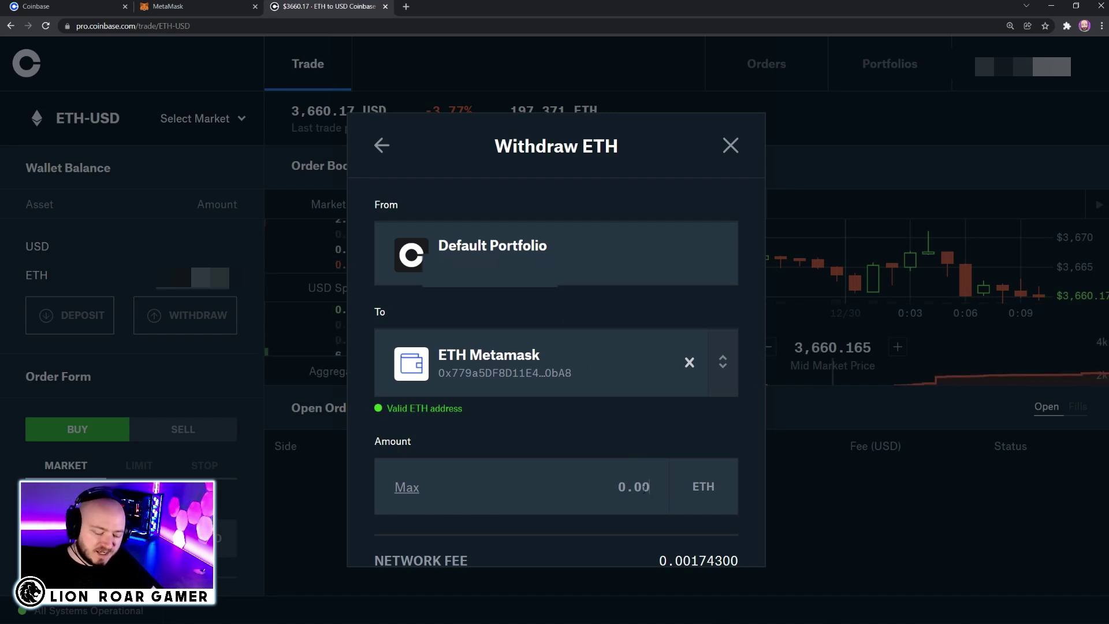
type(".14")
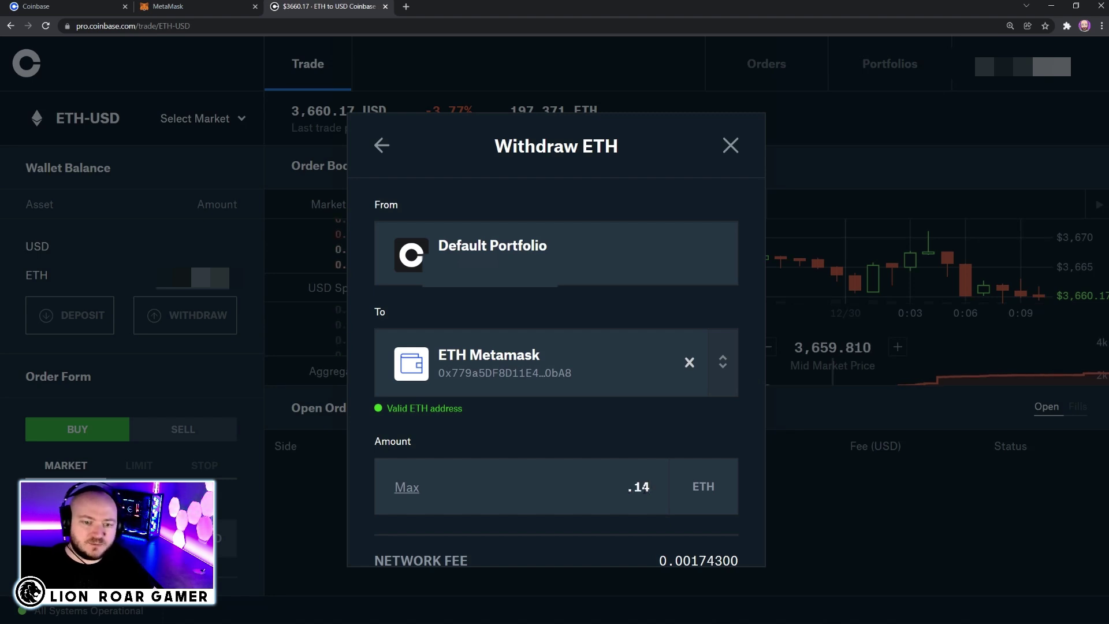
scroll(759, 460, "down", 5)
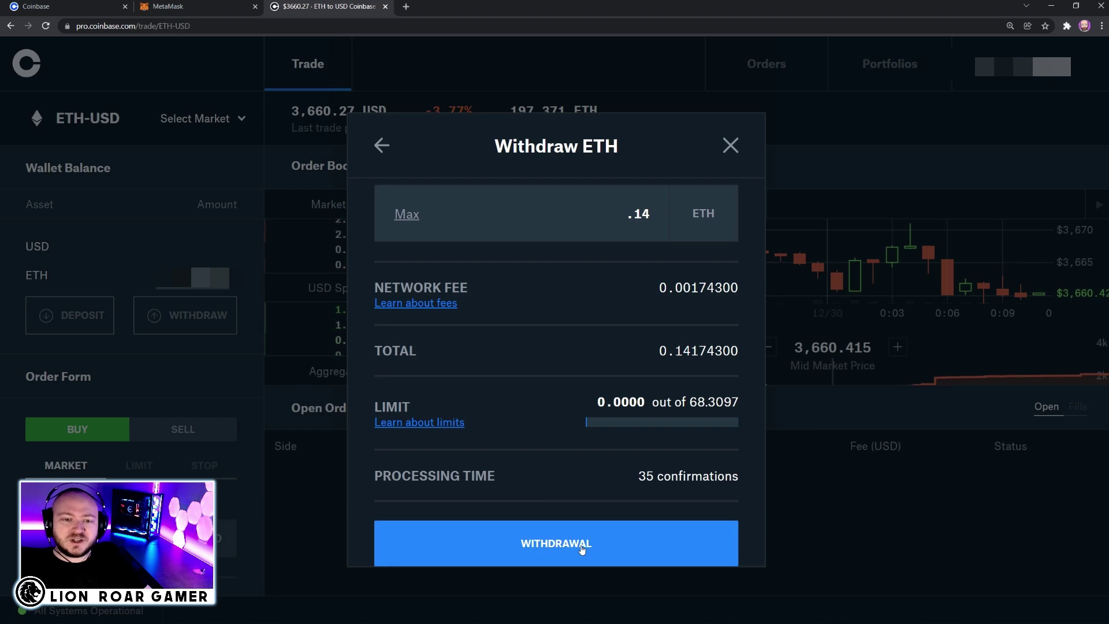
- Submit the .14 ETH withdrawal with the 2-step verification code and dismiss the confirmation
left_click(582, 549)
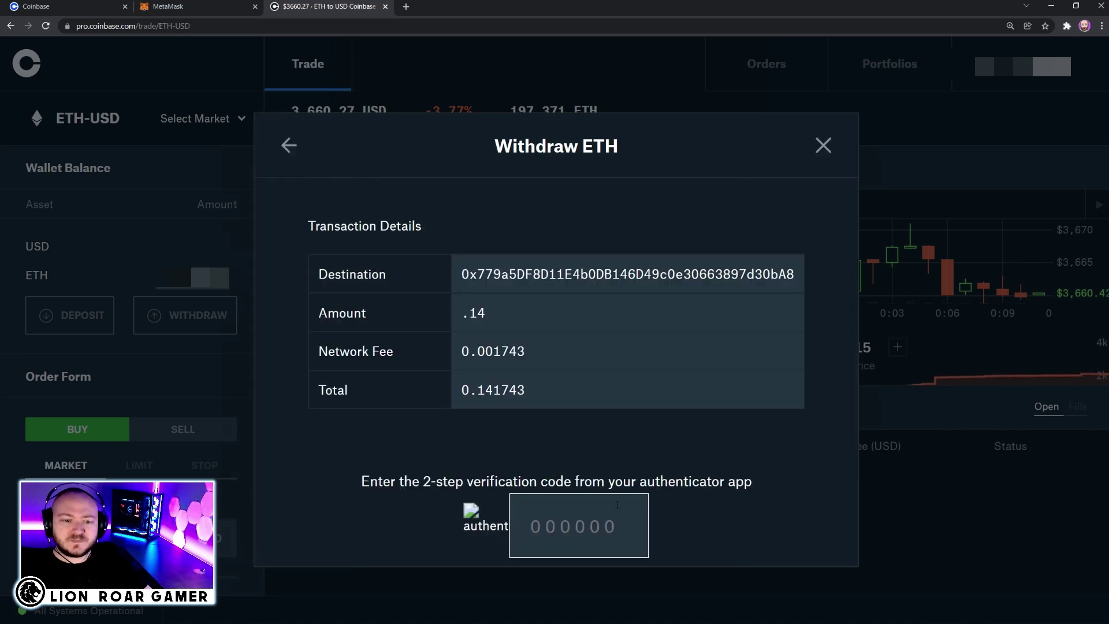
left_click(594, 517)
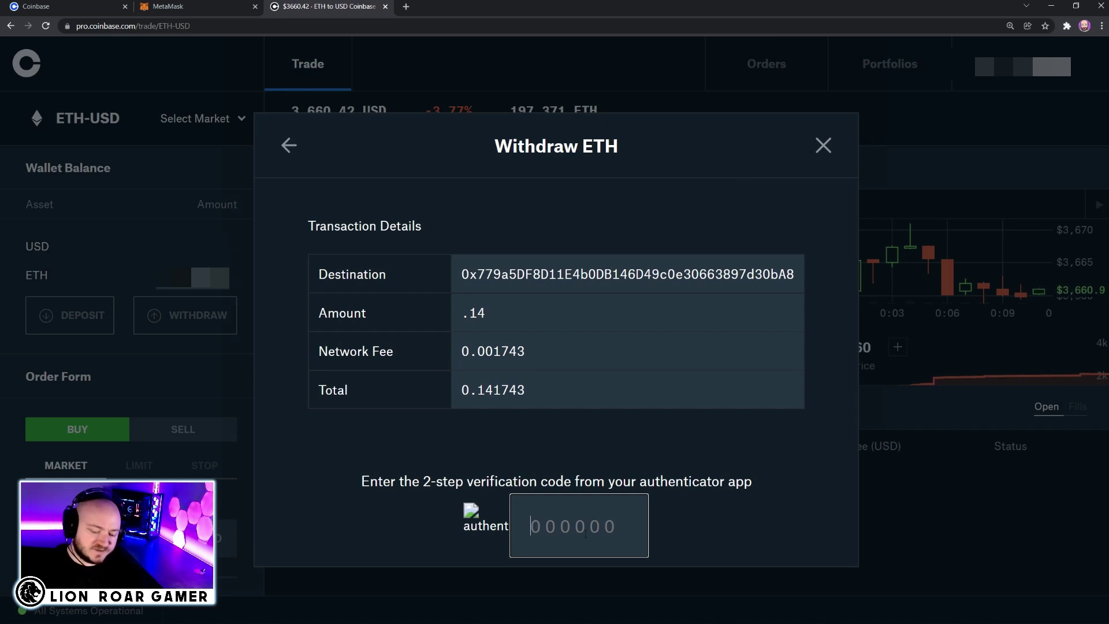
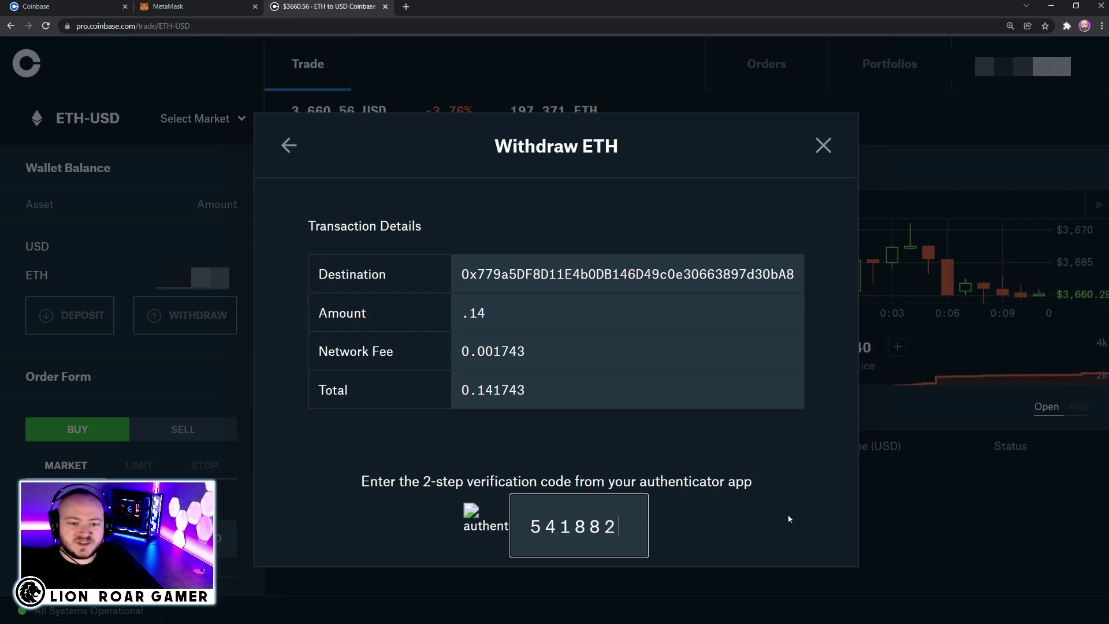
scroll(834, 514, "down", 1)
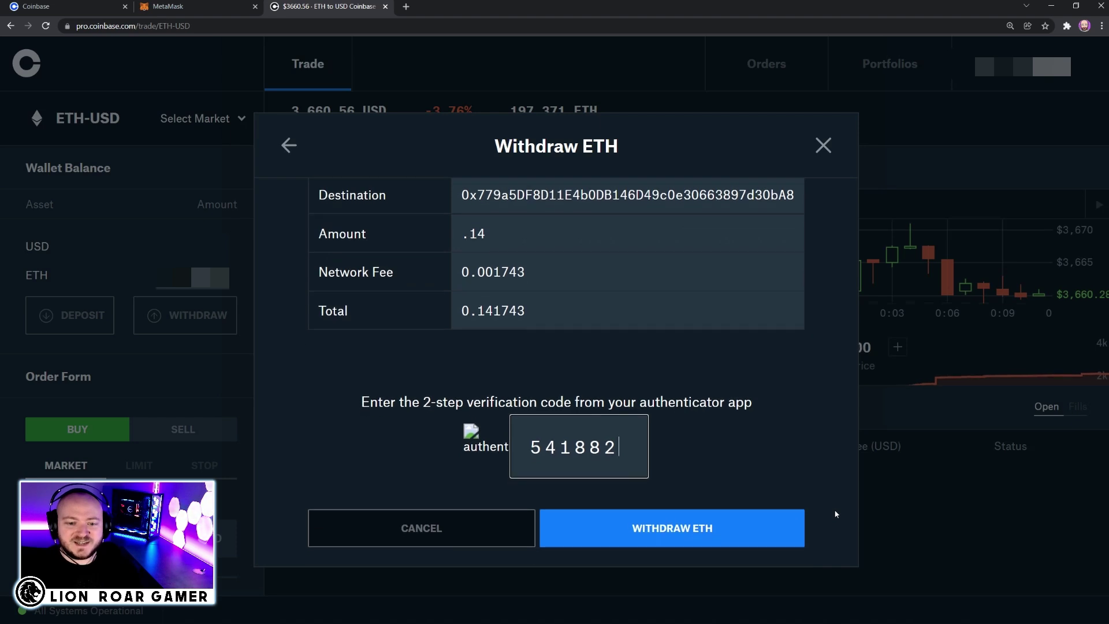
left_click(687, 534)
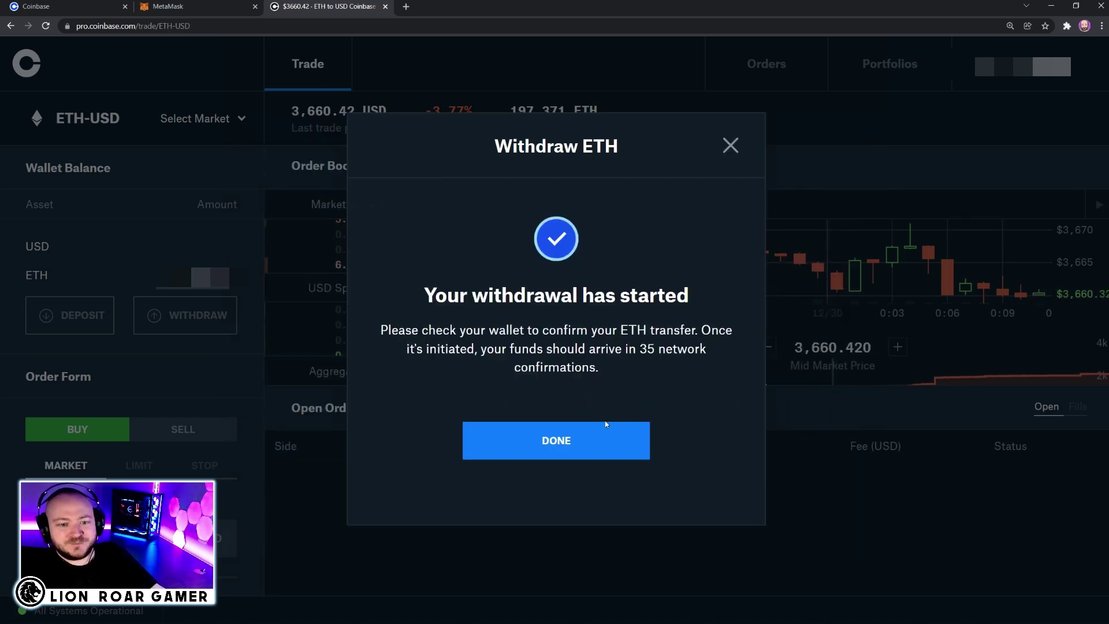
left_click(567, 444)
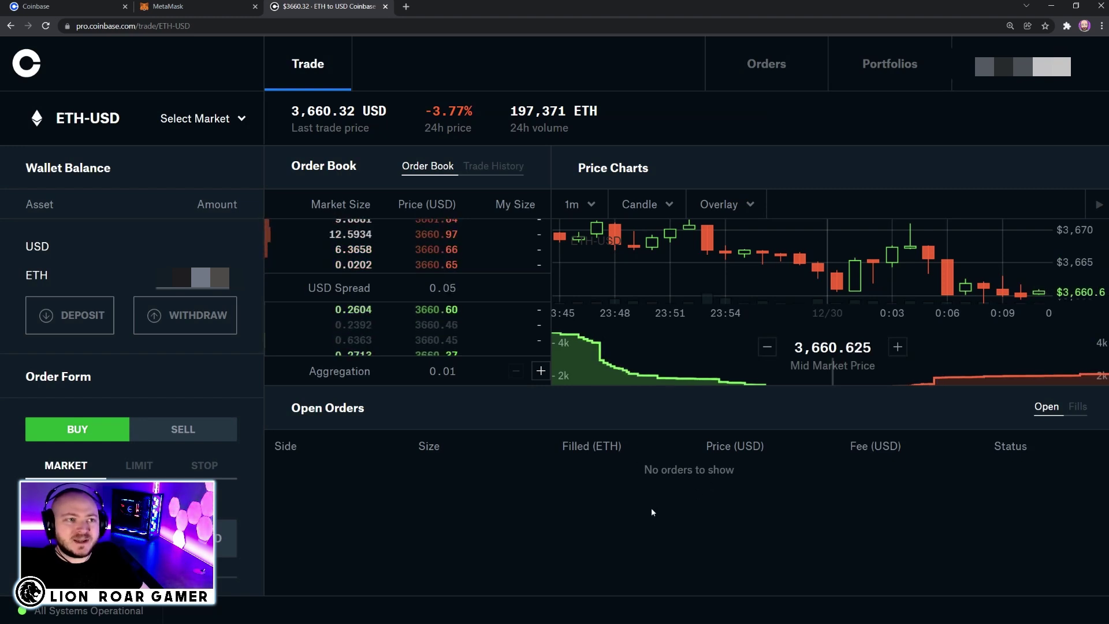
- Switch to MetaMask to see Account 1 now holding 0.17 ETH ($622.33)
left_click(167, 7)
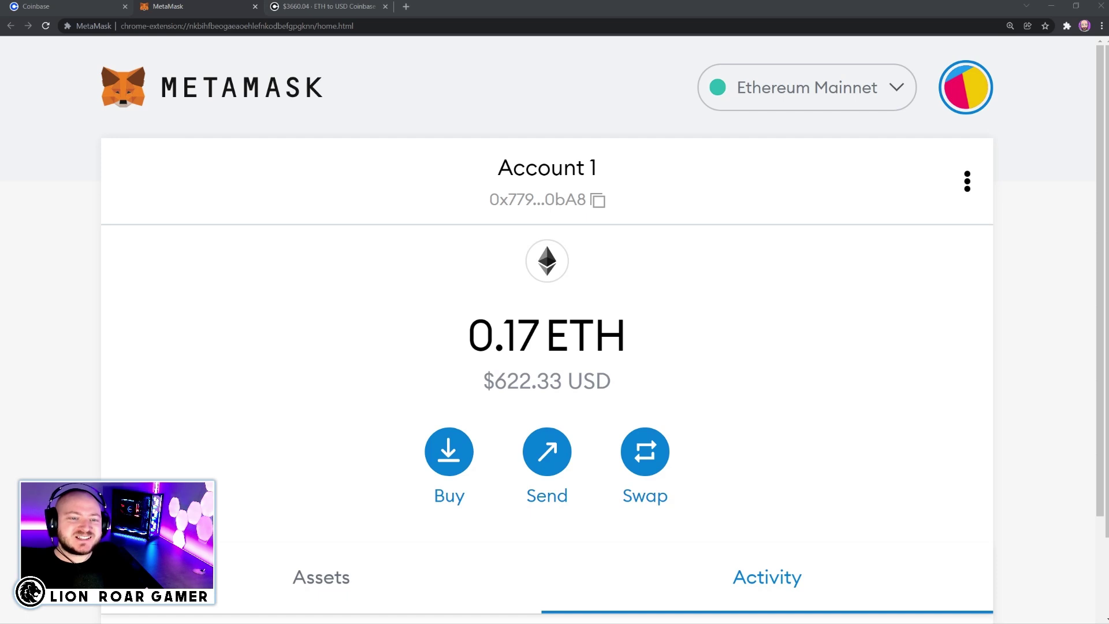